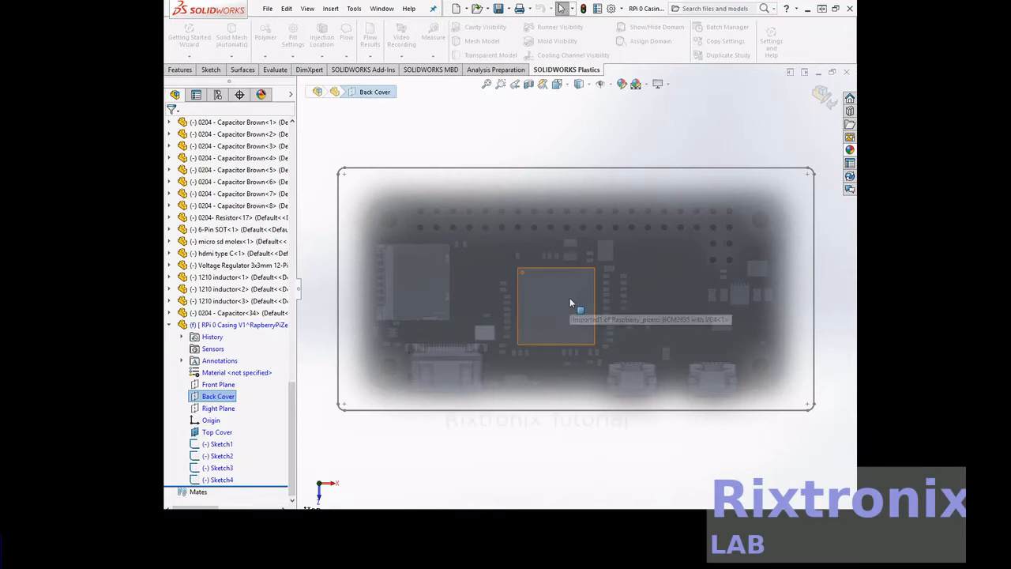
Step: Sketch a circle with a radius of 3 on the Back Cover plane, centred on the board's upper-left mounting hole
scroll(570, 301, "up", 1)
scroll(569, 297, "down", 3)
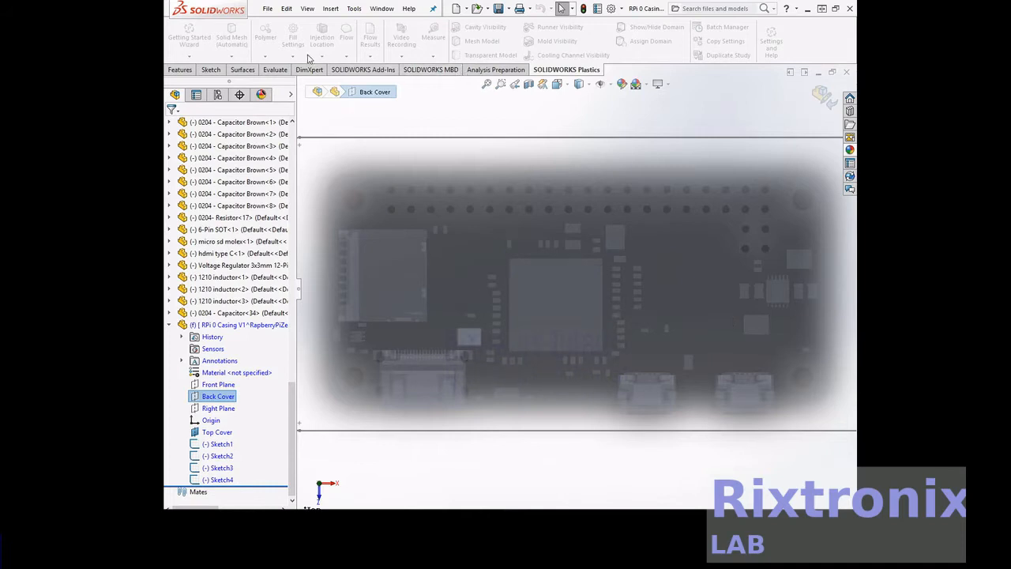
left_click(223, 70)
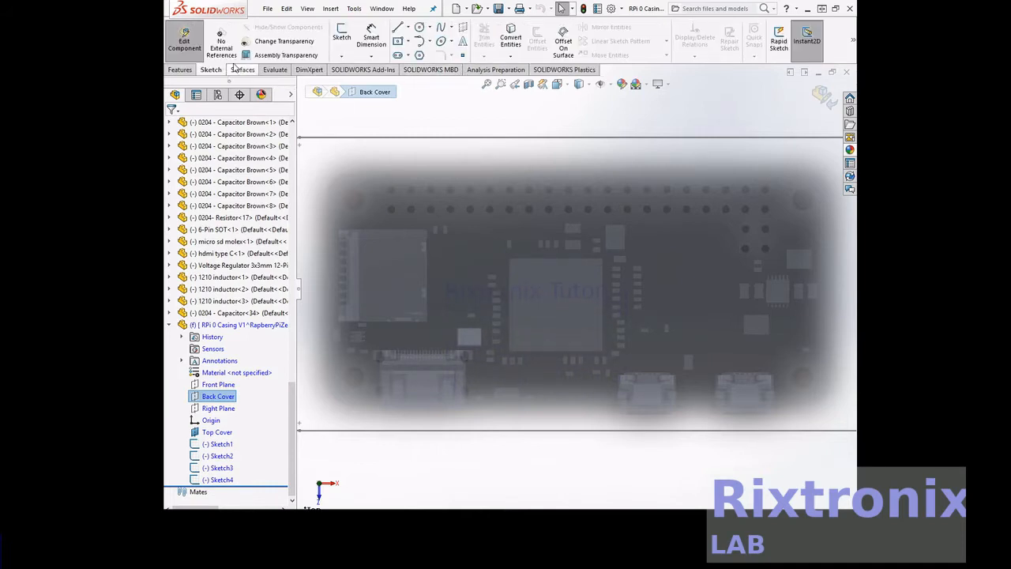
left_click(420, 27)
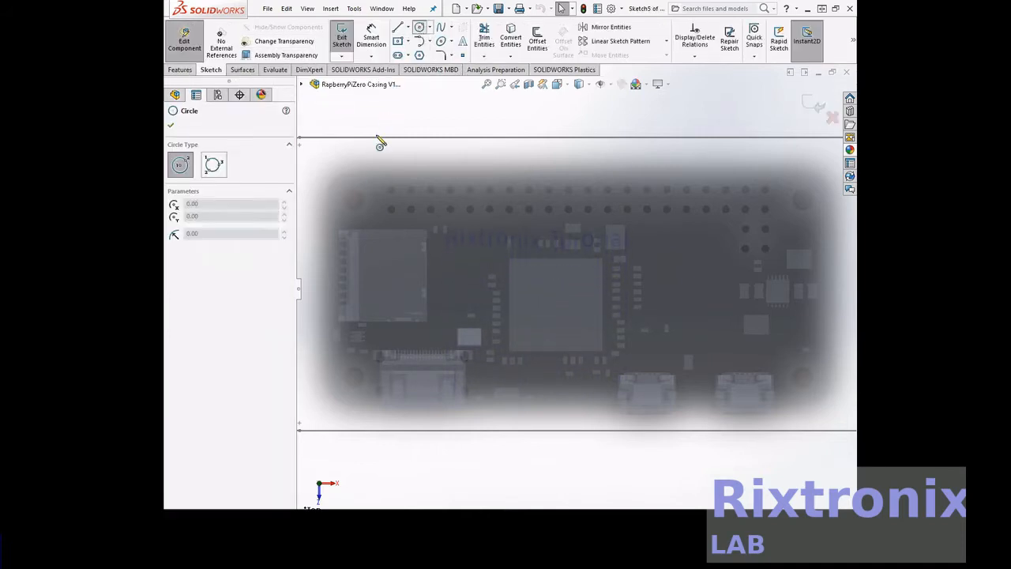
left_click(353, 200)
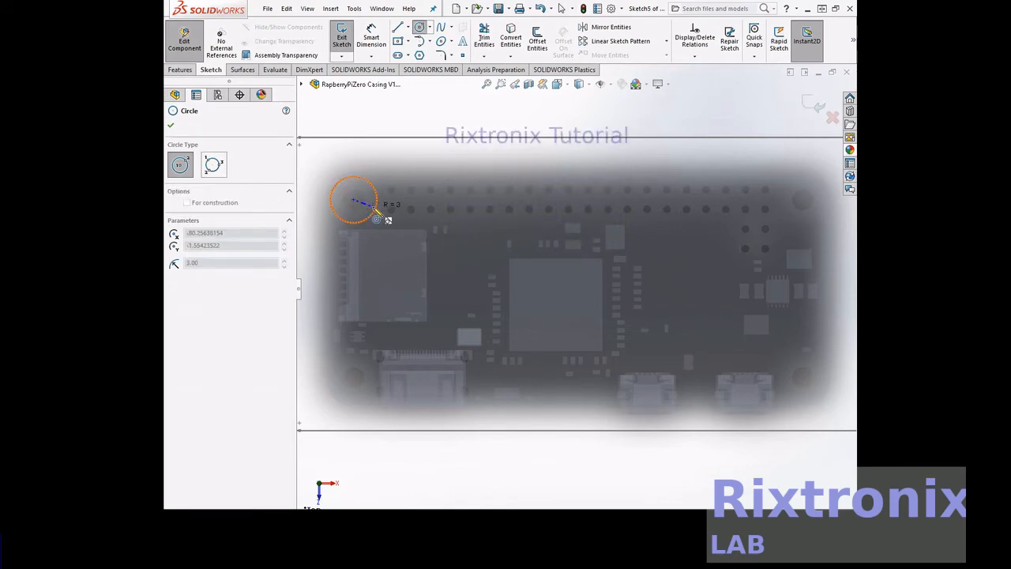
left_click(378, 219)
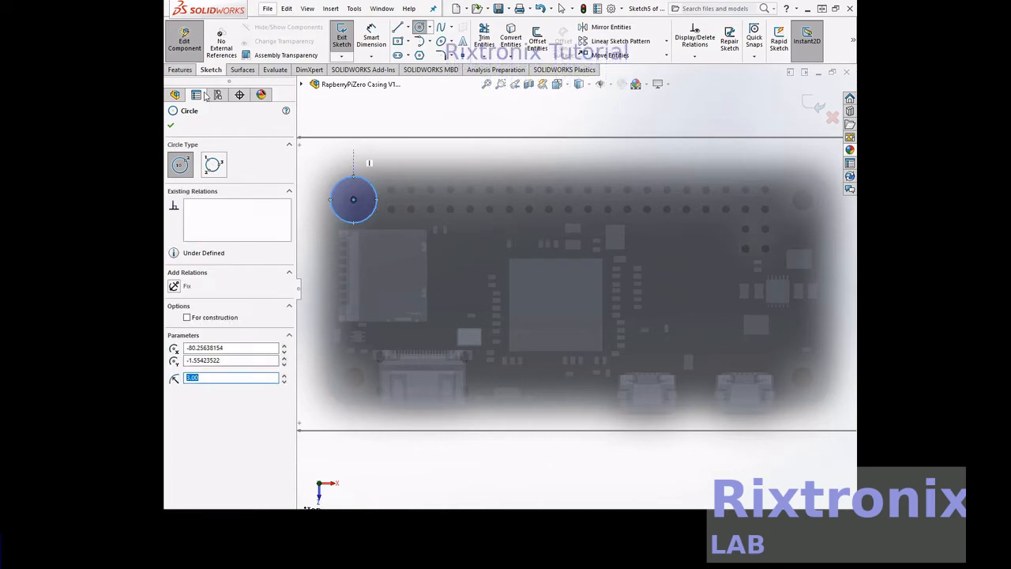
key("Escape")
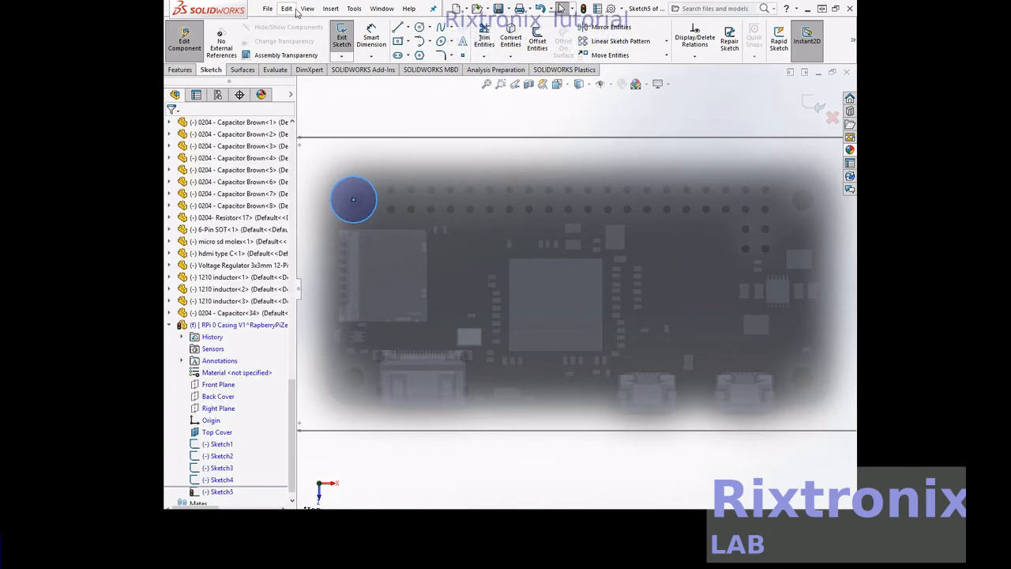
Step: Copy the circle onto the board's other three mounting holes and close the sketch
left_click(295, 11)
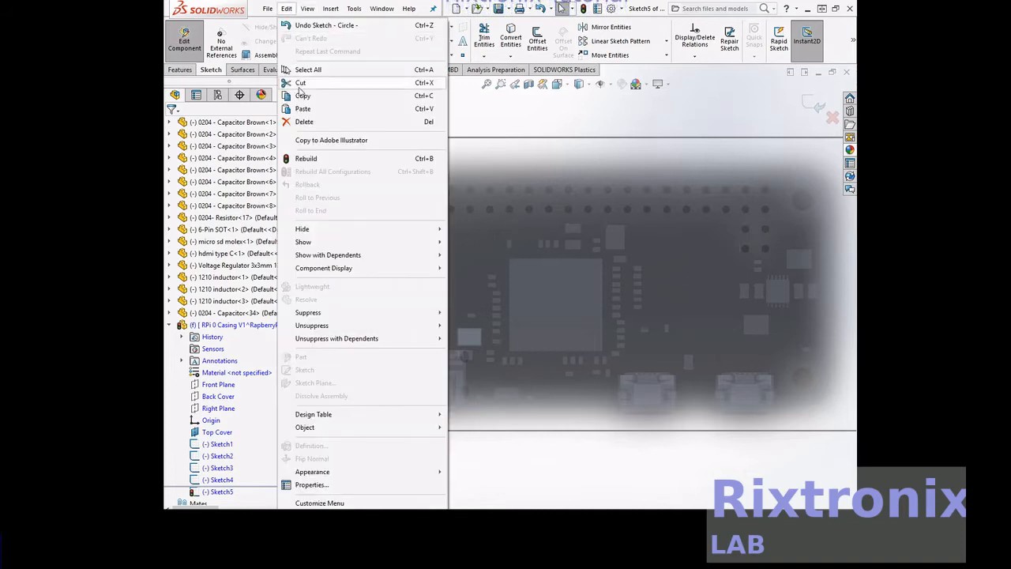
left_click(303, 95)
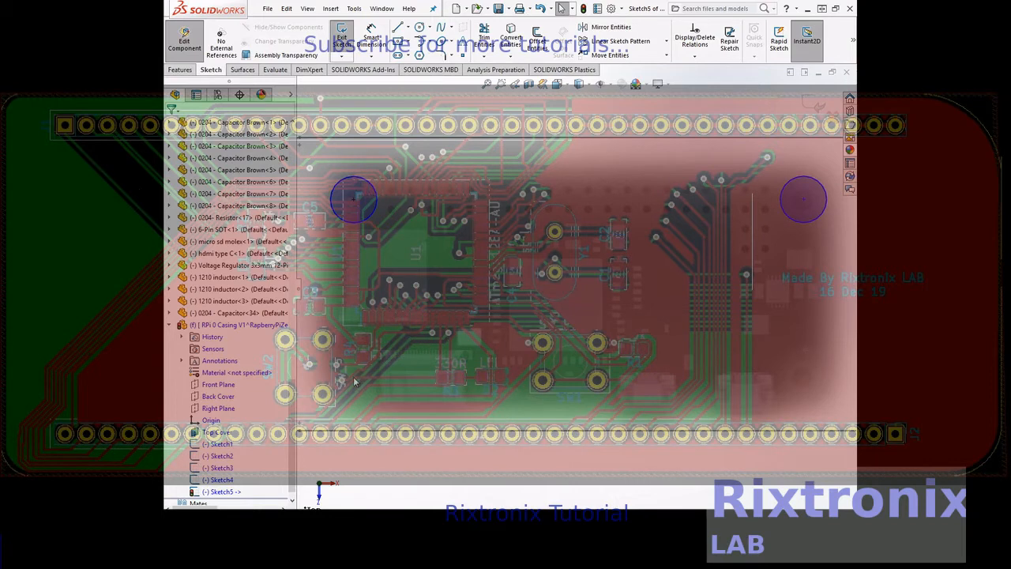
key("ctrl+v")
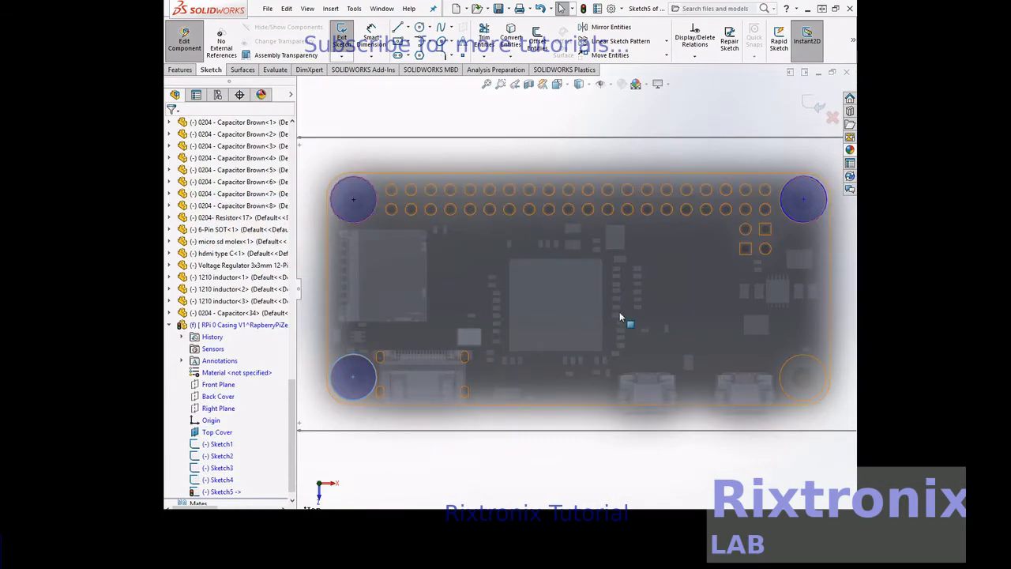
left_click(803, 376)
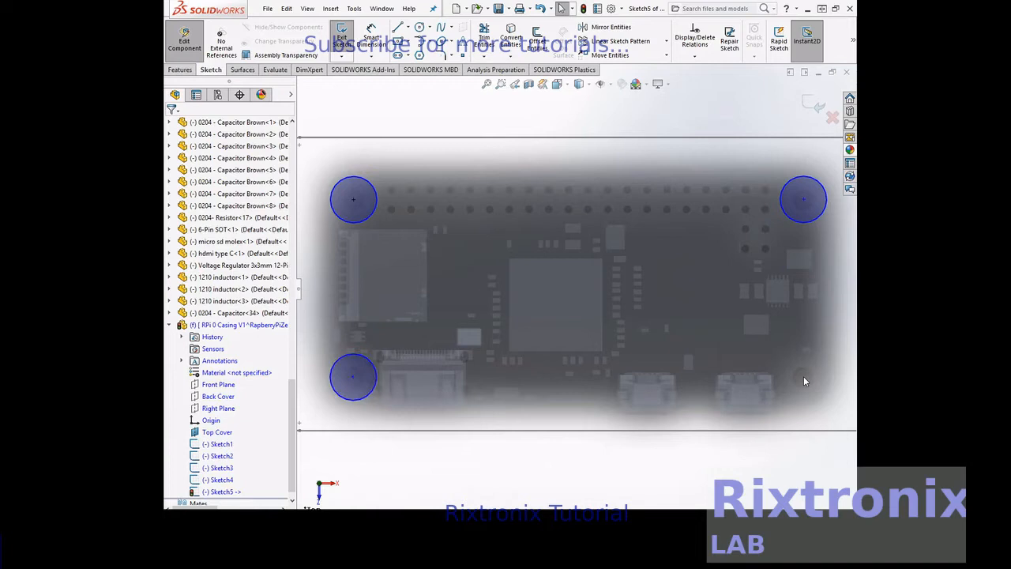
key("ctrl+v")
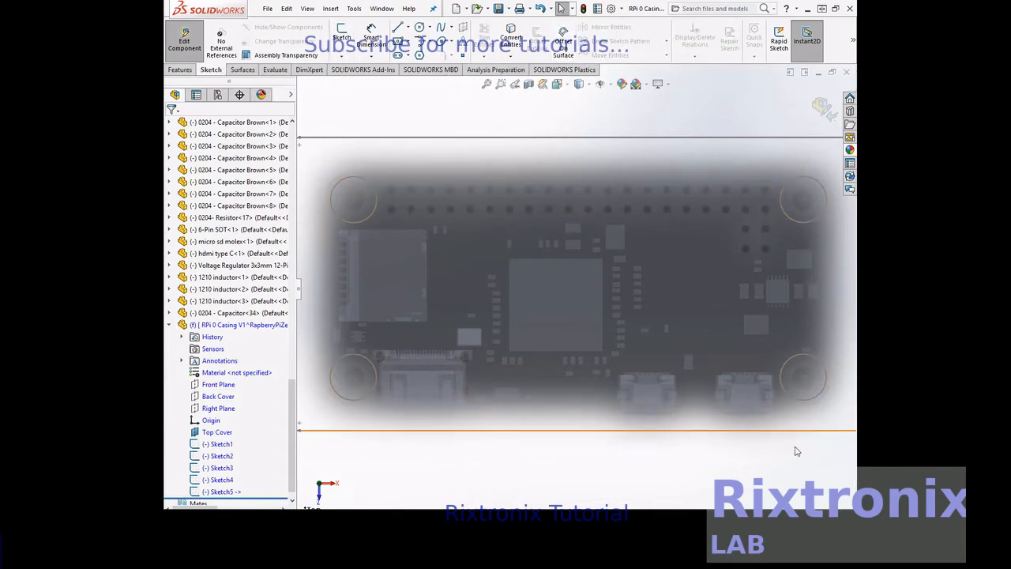
Step: In a new sketch on the Back Cover plane, draw a circle with a radius of about 1.06 centred on the upper-left mounting hole
right_click(758, 471)
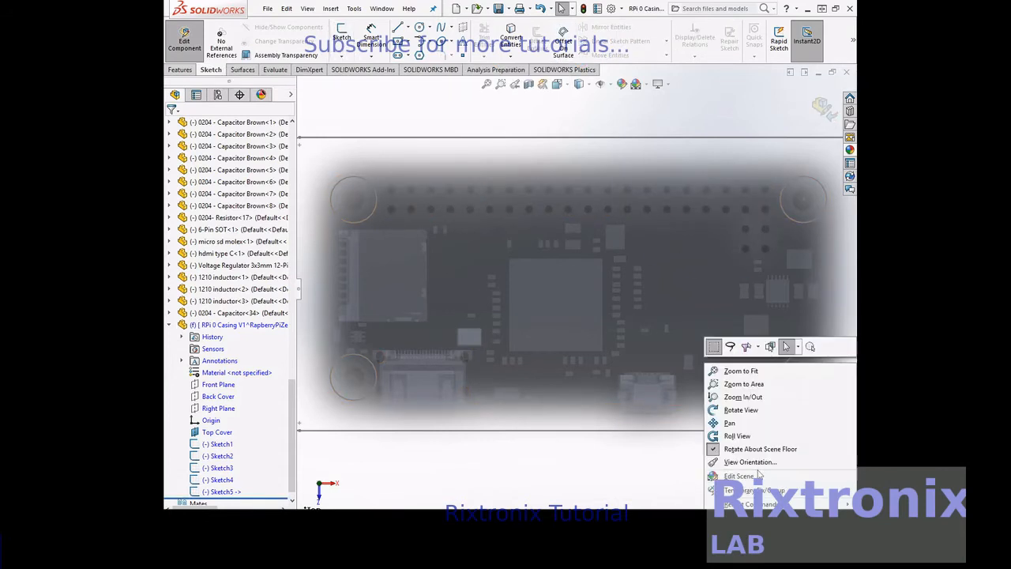
left_click(747, 410)
mouse_move(738, 471)
left_mouse_down()
mouse_move(730, 277)
mouse_move(751, 422)
mouse_move(733, 461)
left_mouse_up()
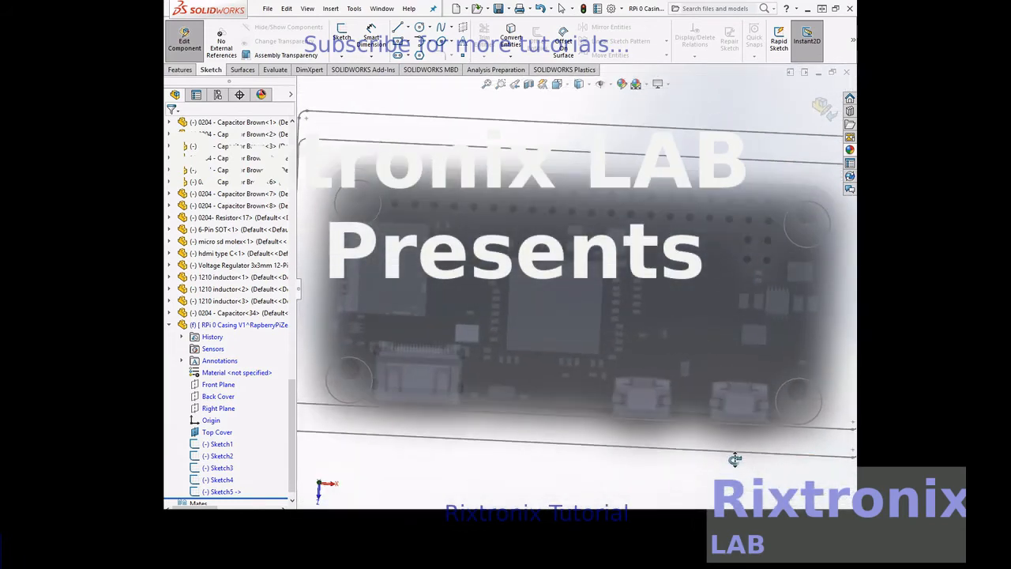
left_click(218, 396)
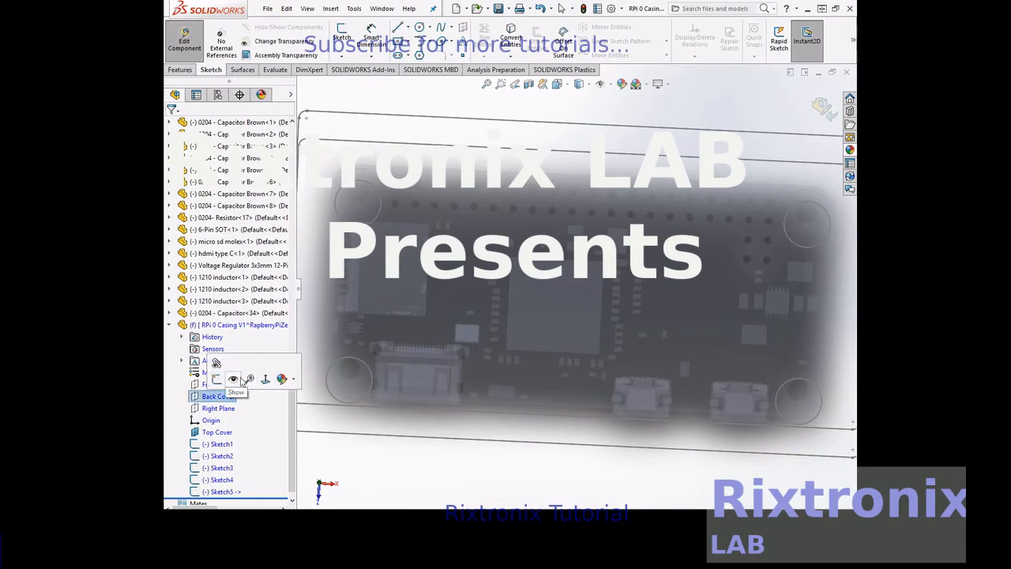
left_click(266, 380)
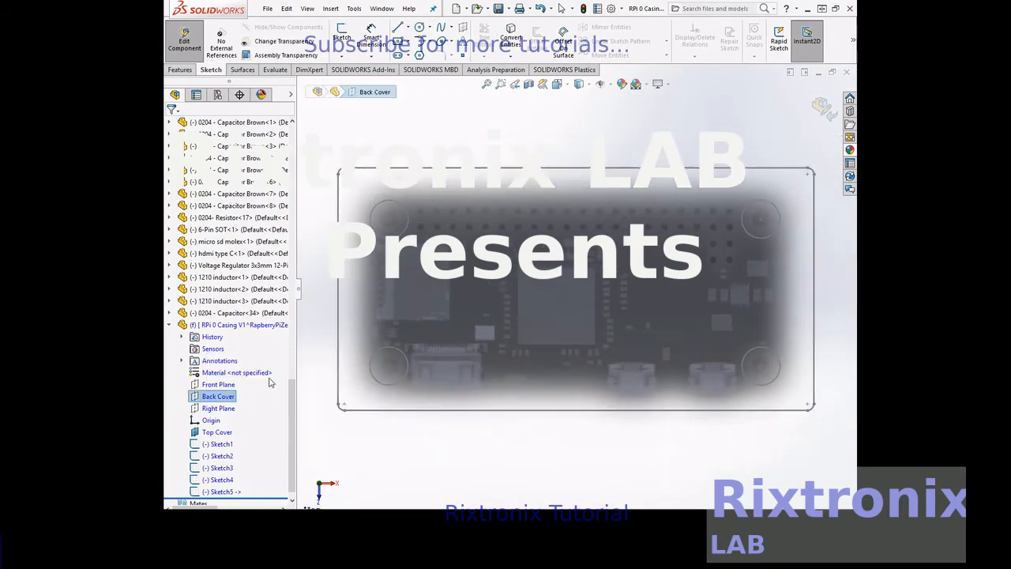
scroll(419, 161, "up", 2)
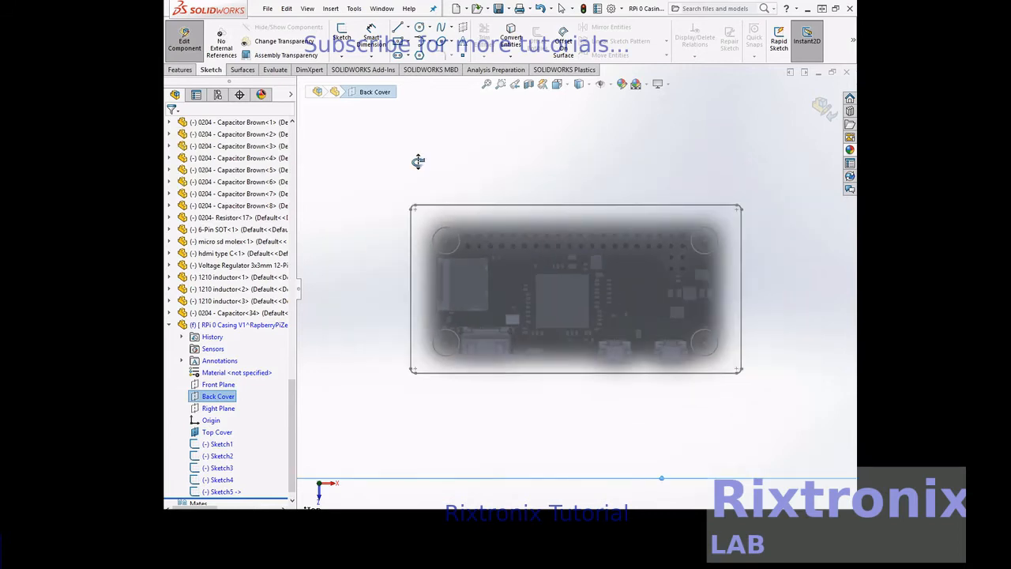
scroll(418, 162, "down", 4)
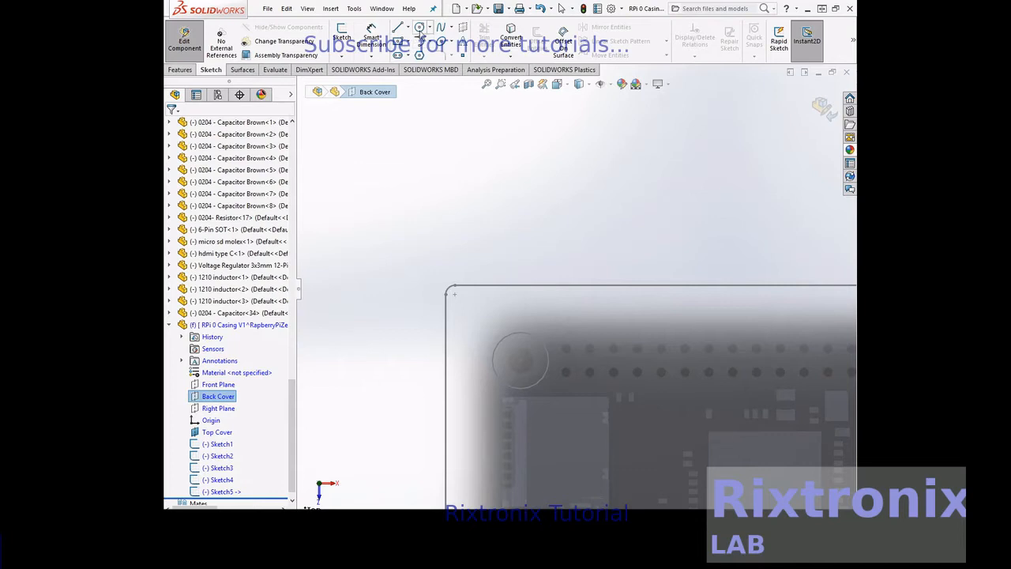
left_click(342, 30)
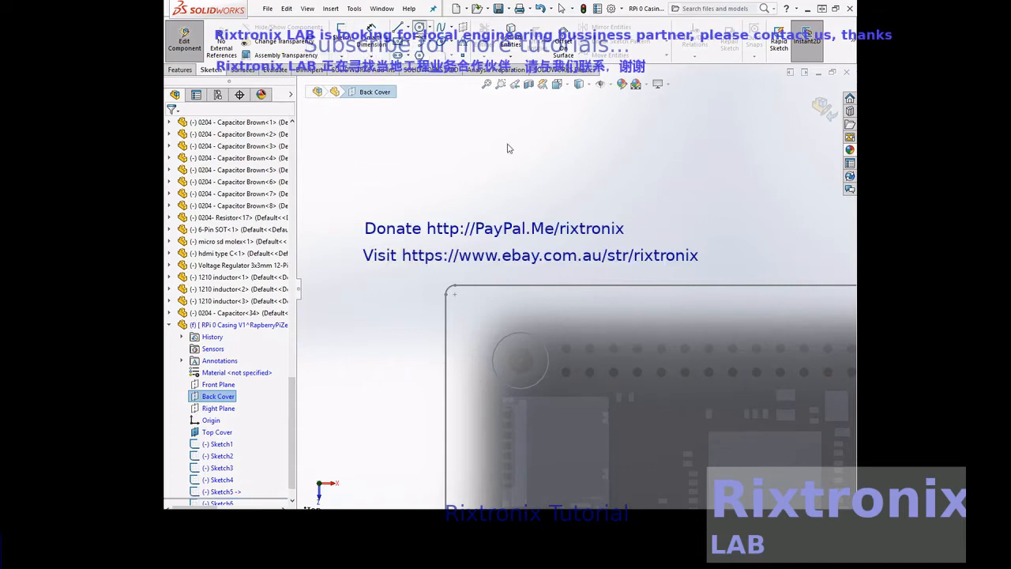
left_click(521, 361)
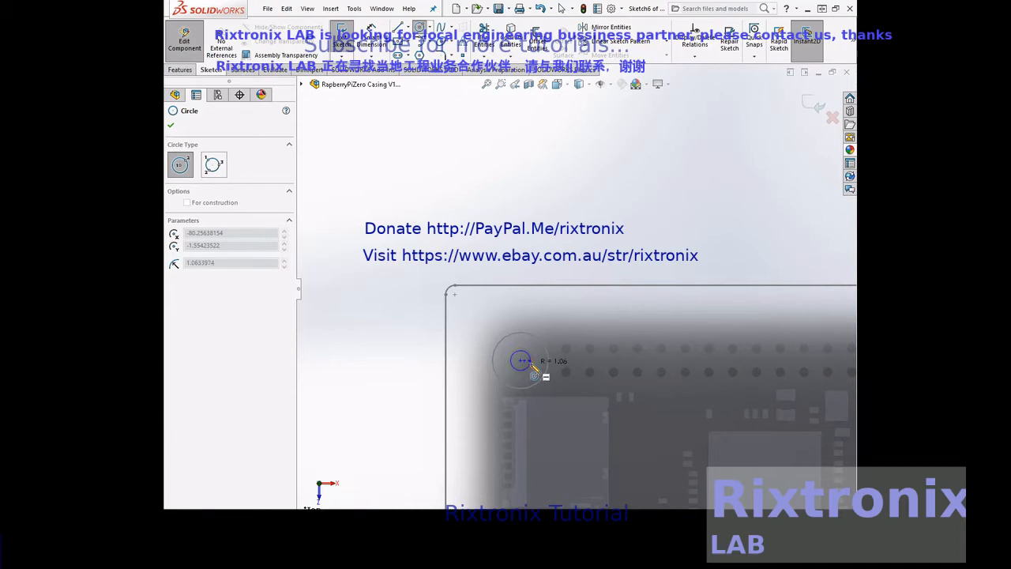
left_click(533, 366)
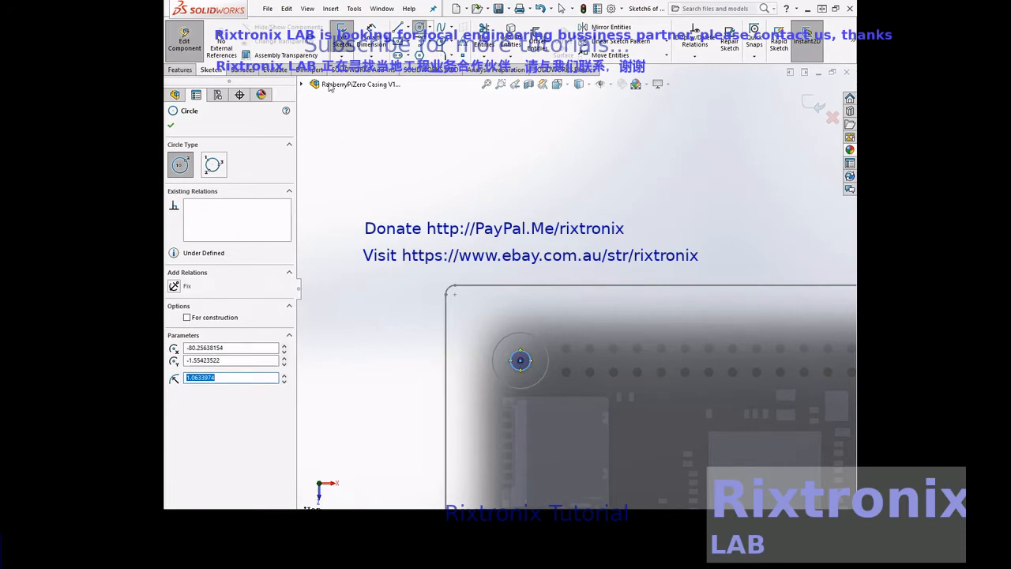
left_click(171, 127)
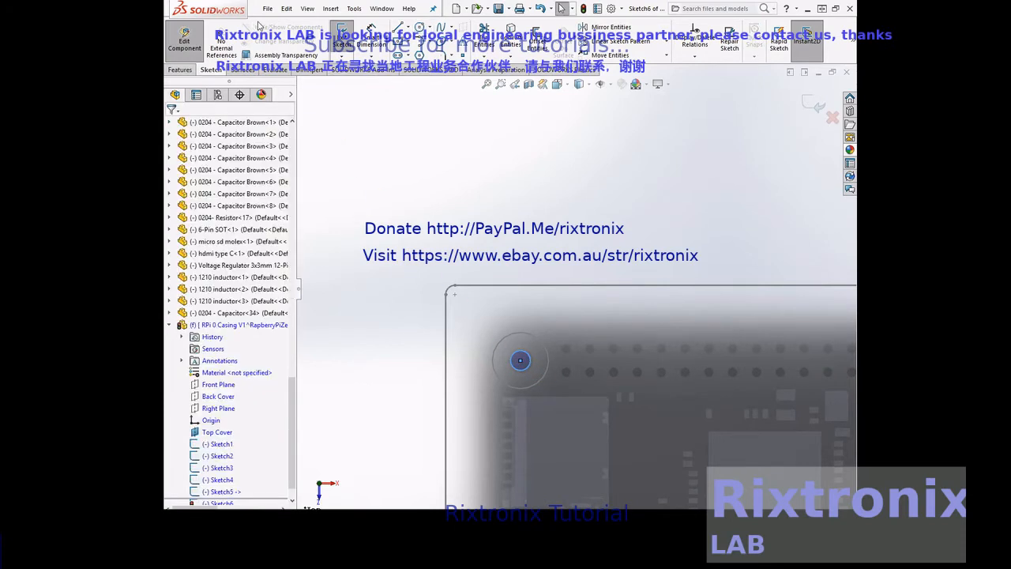
Step: Copy the small circle and paste it at the centre of the upper-right mounting hole
left_click(287, 9)
left_click(303, 96)
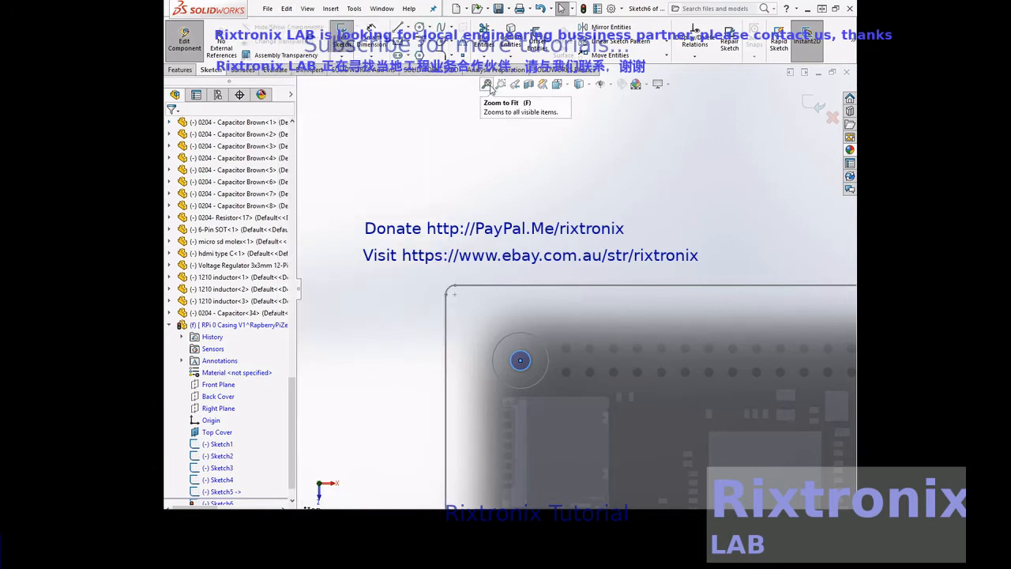
left_click(488, 85)
left_click(499, 84)
left_click_drag(756, 192, 803, 249)
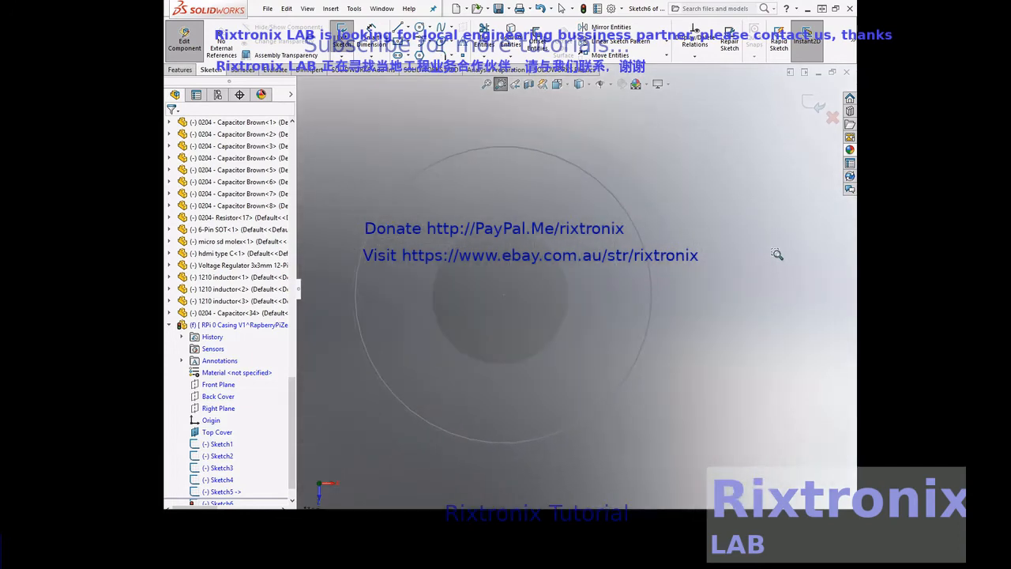
key("Escape")
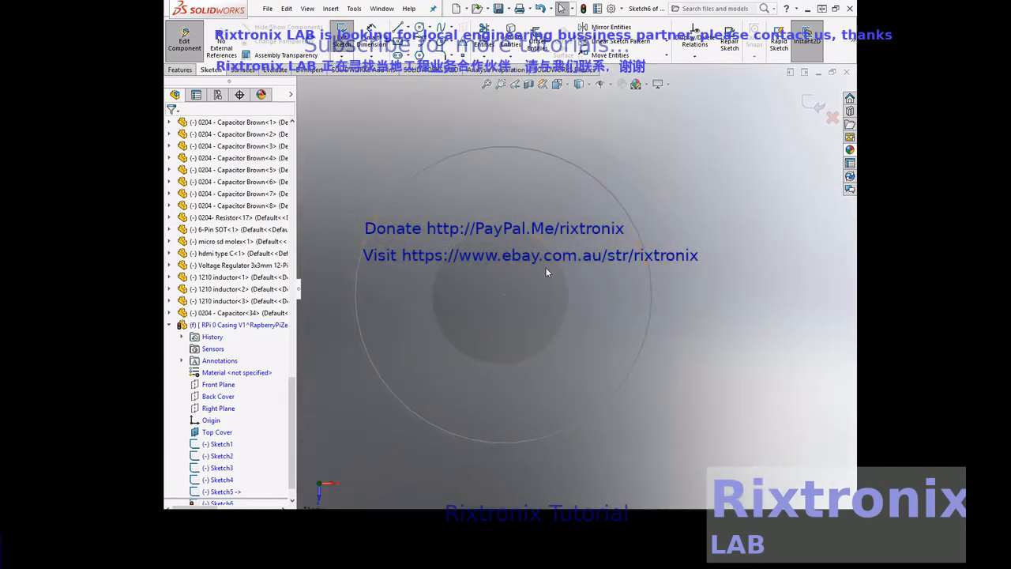
left_click(501, 299)
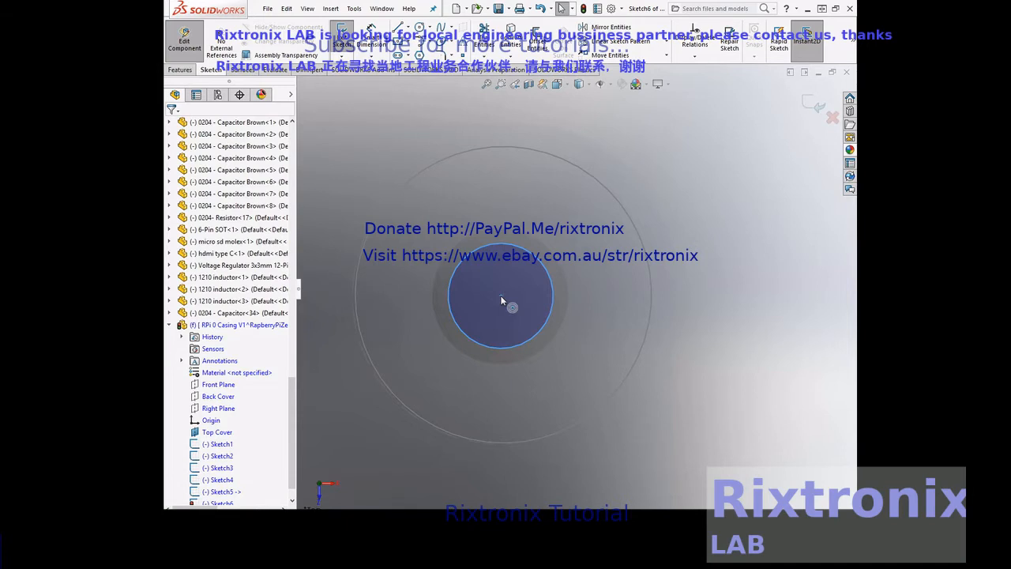
Step: Paste another copy of the small circle at the centre of the lower-left mounting hole
scroll(501, 297, "up", 6)
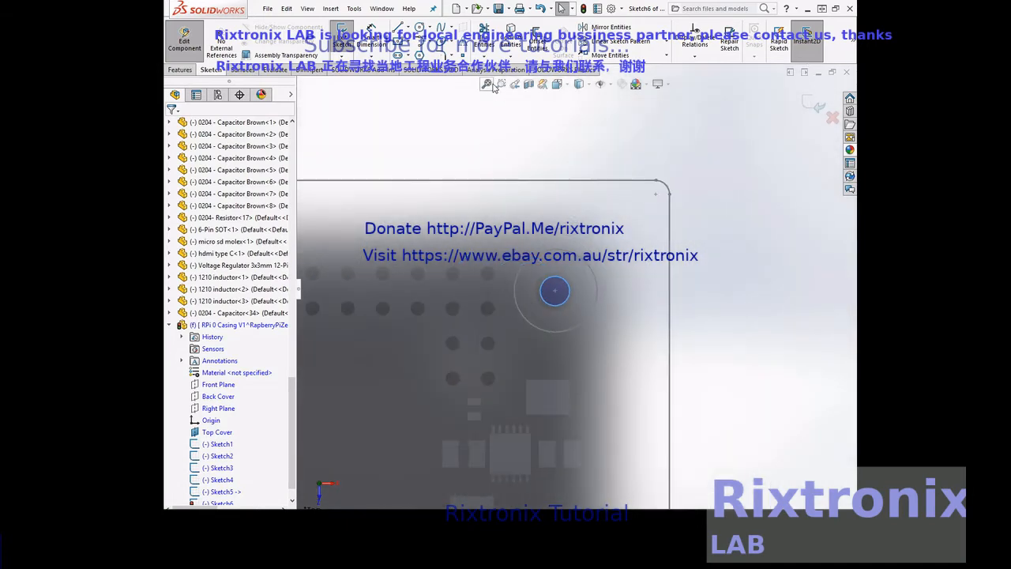
left_click(488, 83)
left_click(500, 84)
left_click_drag(360, 340, 435, 397)
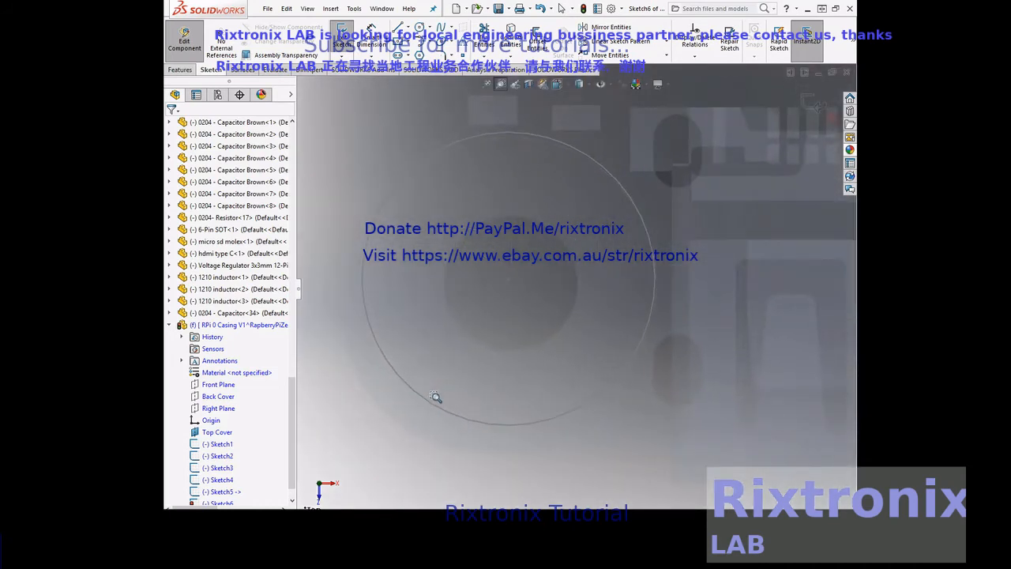
key("Escape")
left_click(509, 282)
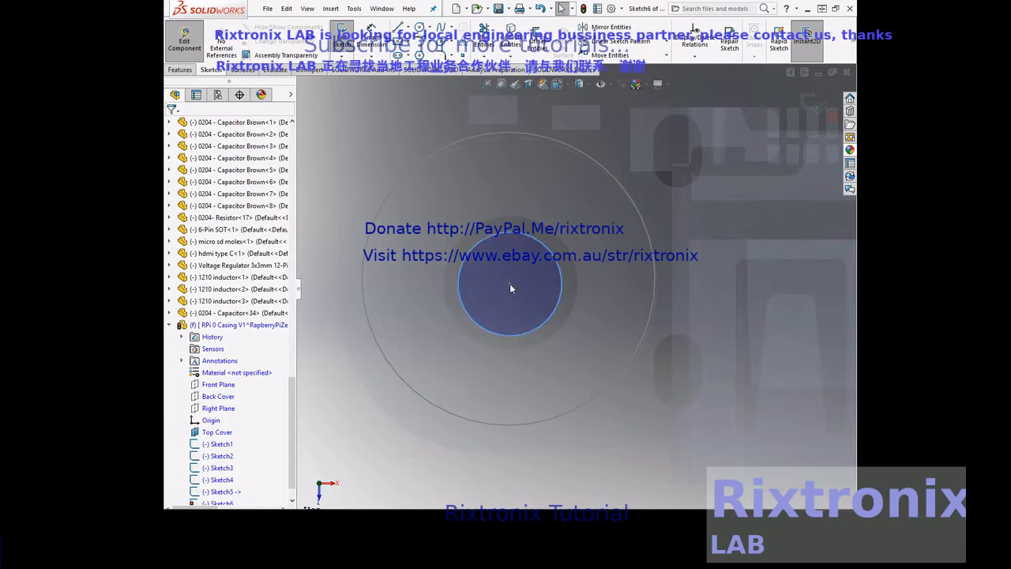
Step: Paste the last small circle at the centre of the lower-right mounting hole and close the sketch
left_click(487, 84)
left_click(499, 83)
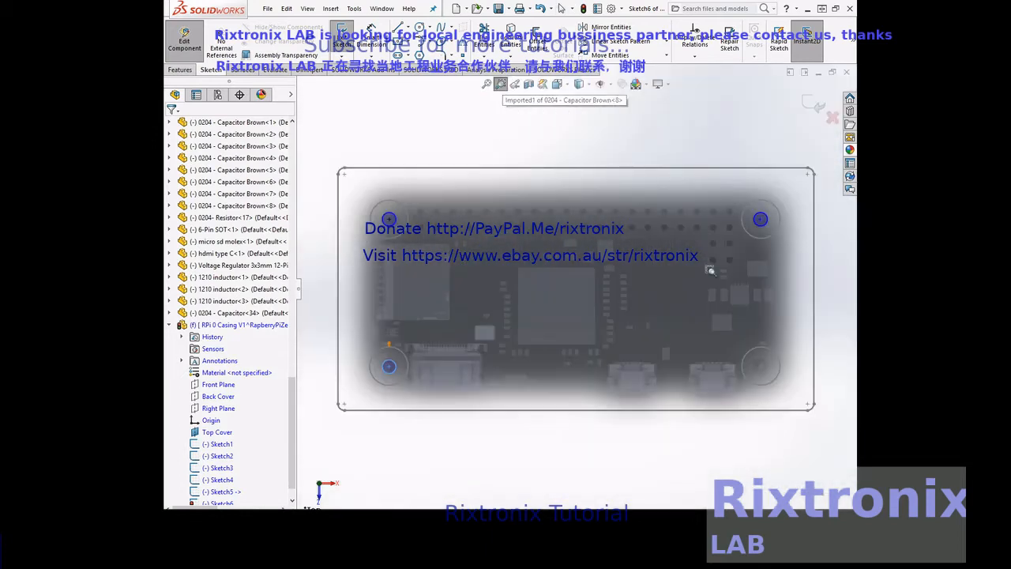
left_click_drag(804, 338, 724, 412)
key("Escape")
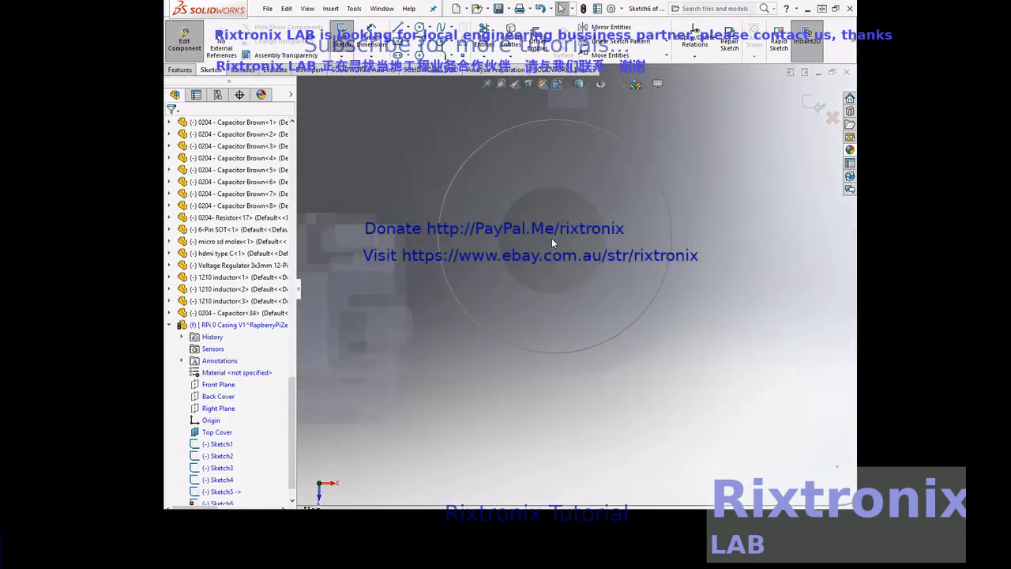
left_click(551, 237)
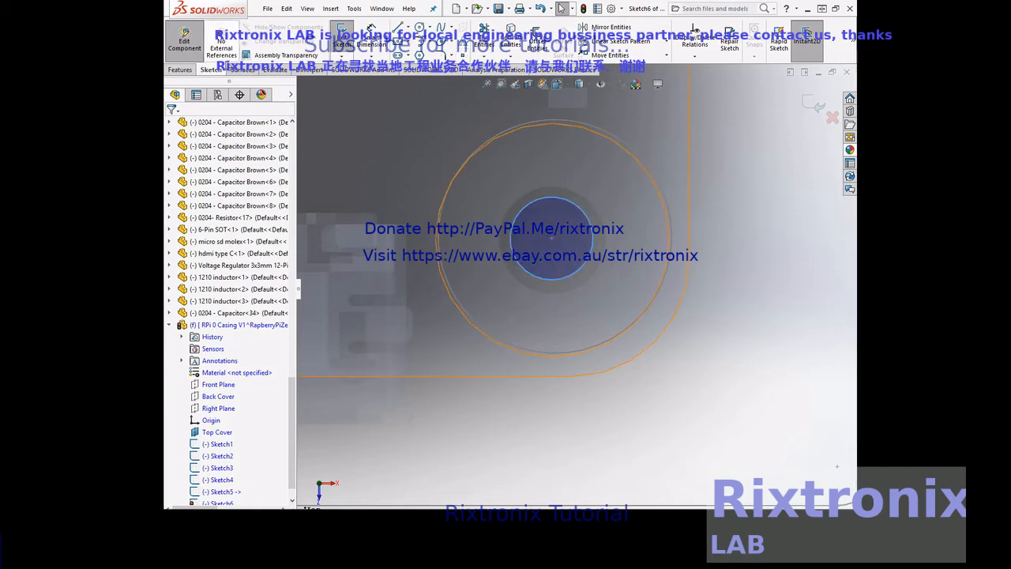
left_click(342, 35)
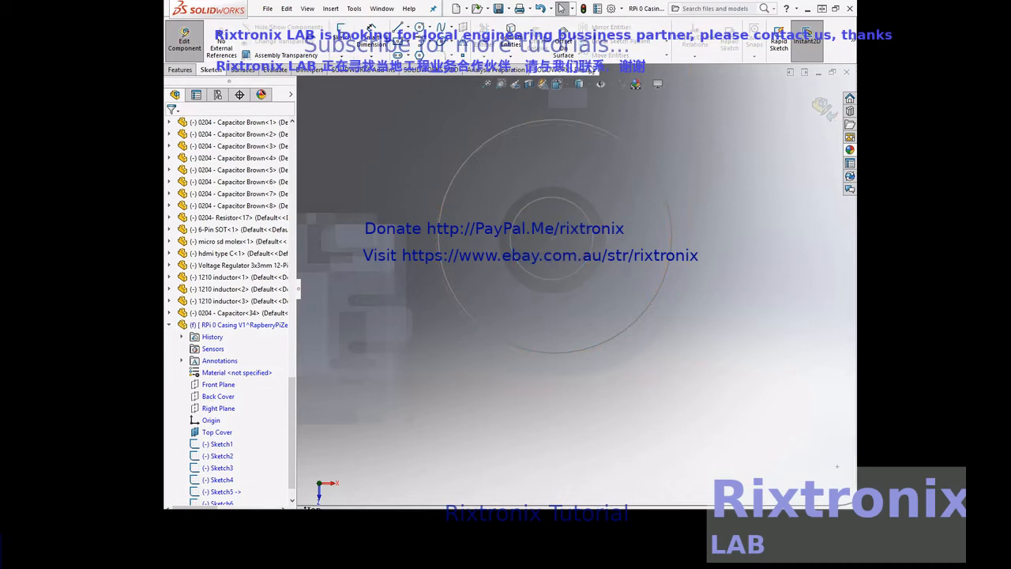
Step: Start a new sketch on the Back Cover plane with the Circle tool at the casing outline's upper-left corner
left_click(485, 85)
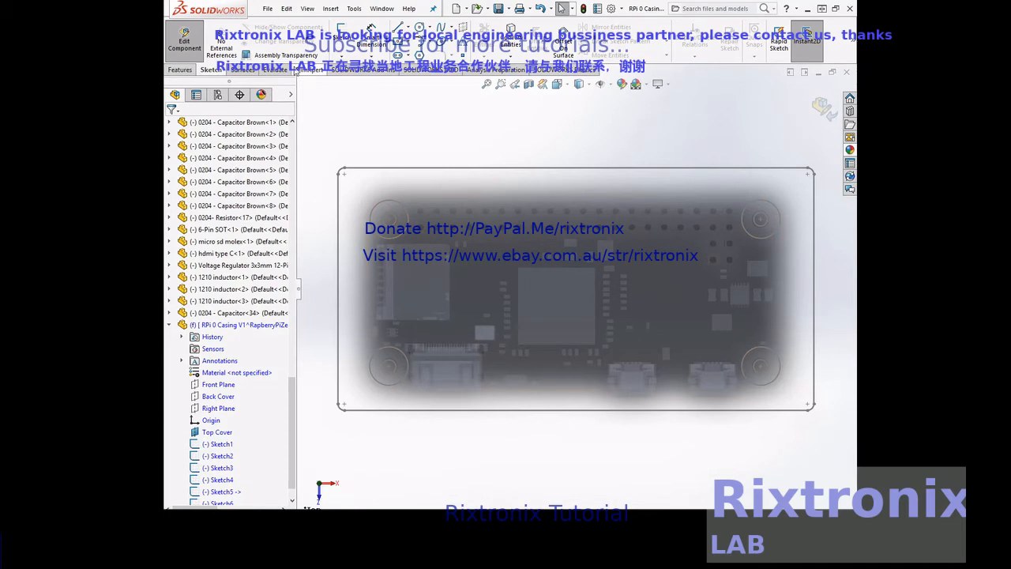
left_click(218, 395)
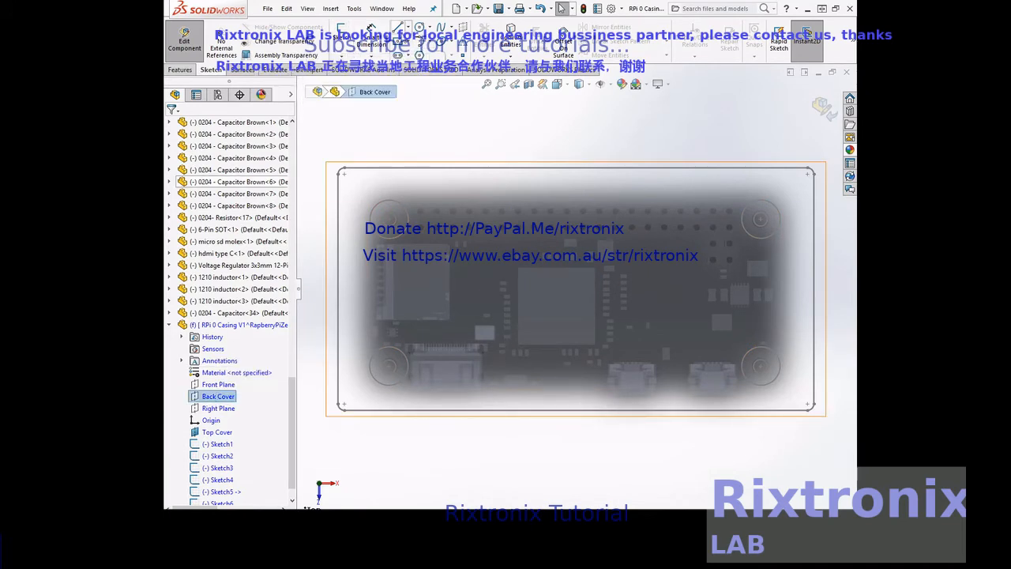
left_click(500, 84)
left_click_drag(318, 153, 380, 200)
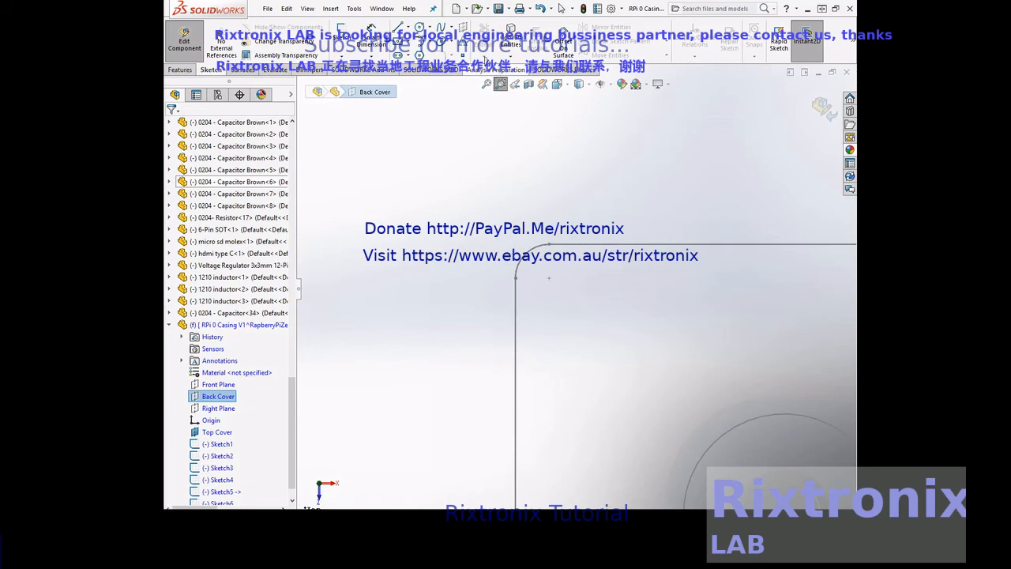
left_click(420, 27)
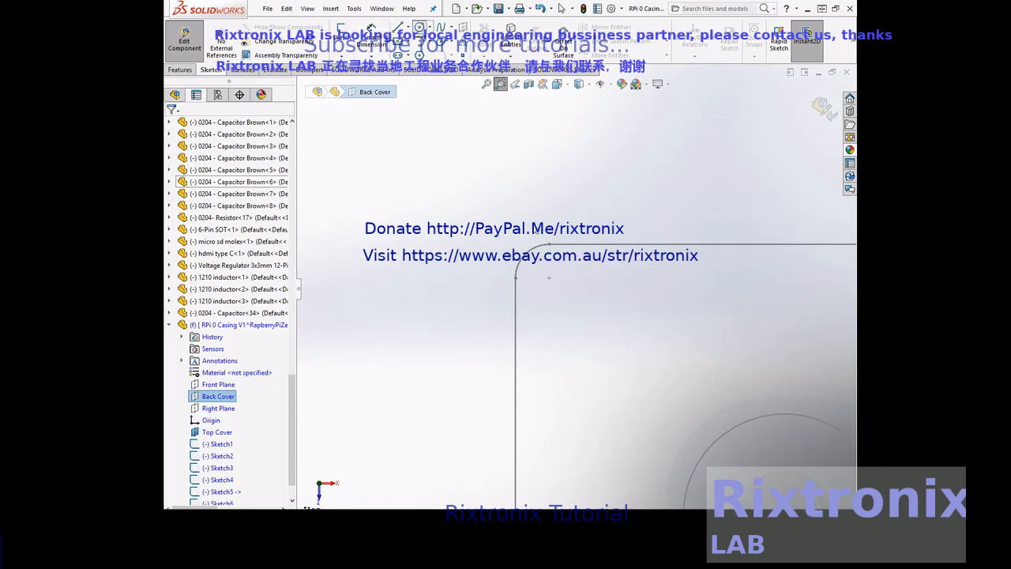
left_click(549, 278)
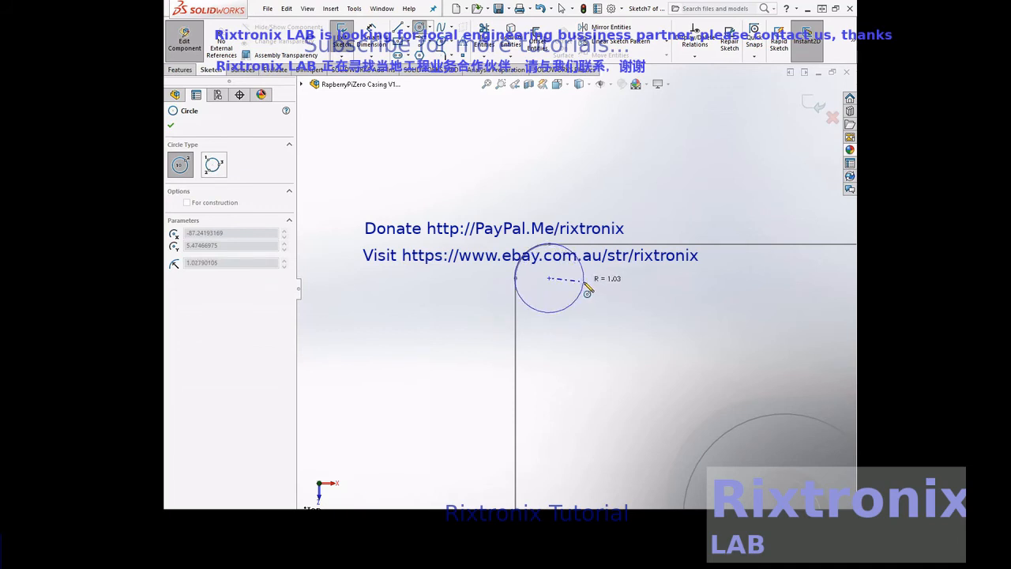
key("Escape")
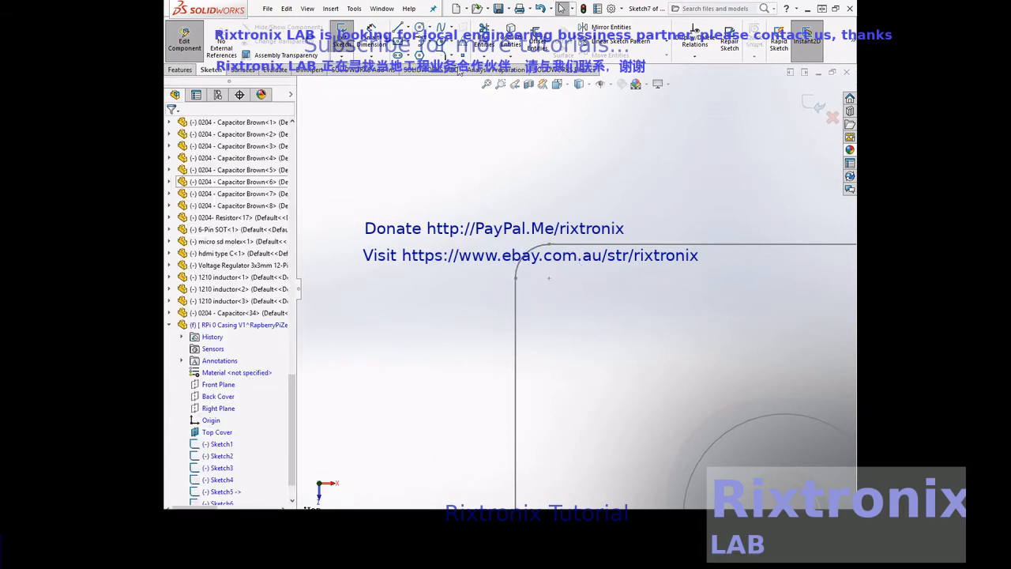
left_click(420, 27)
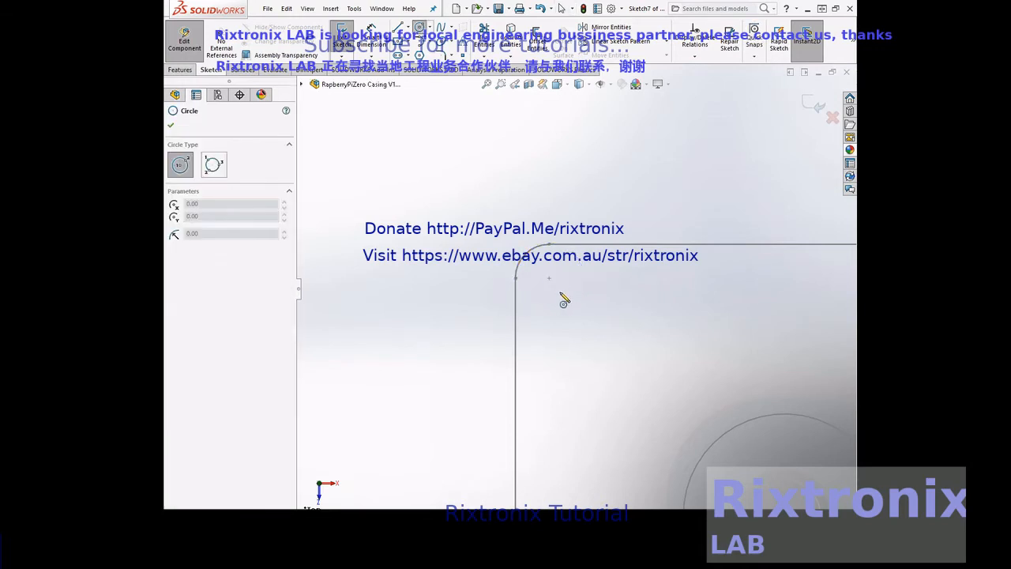
left_click(557, 289)
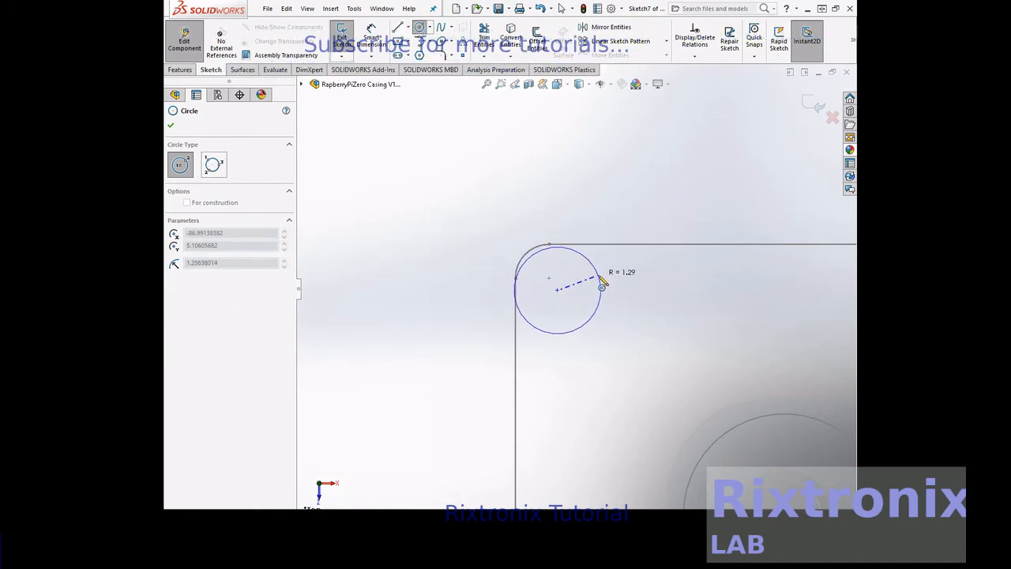
key("Escape")
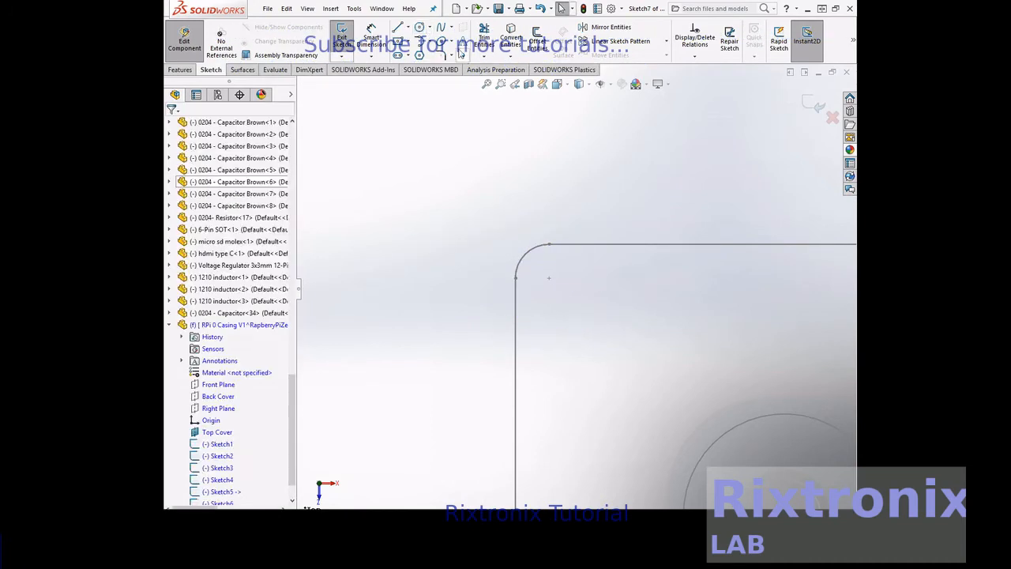
Step: Draw a circle with a radius of about 2.14 just inside the casing outline's upper-left corner, overlapping both edges
left_click(419, 27)
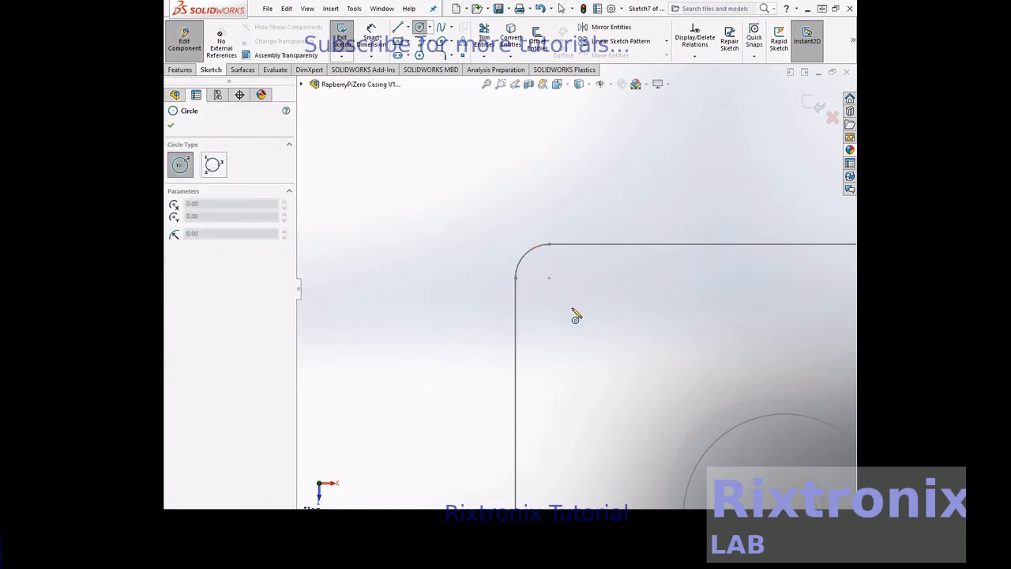
left_click(575, 308)
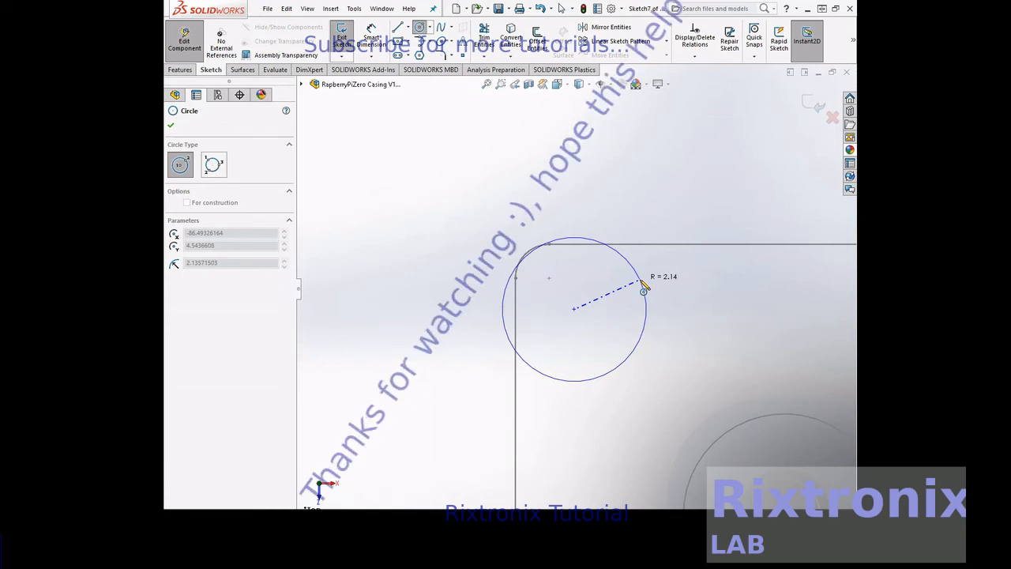
left_click(643, 289)
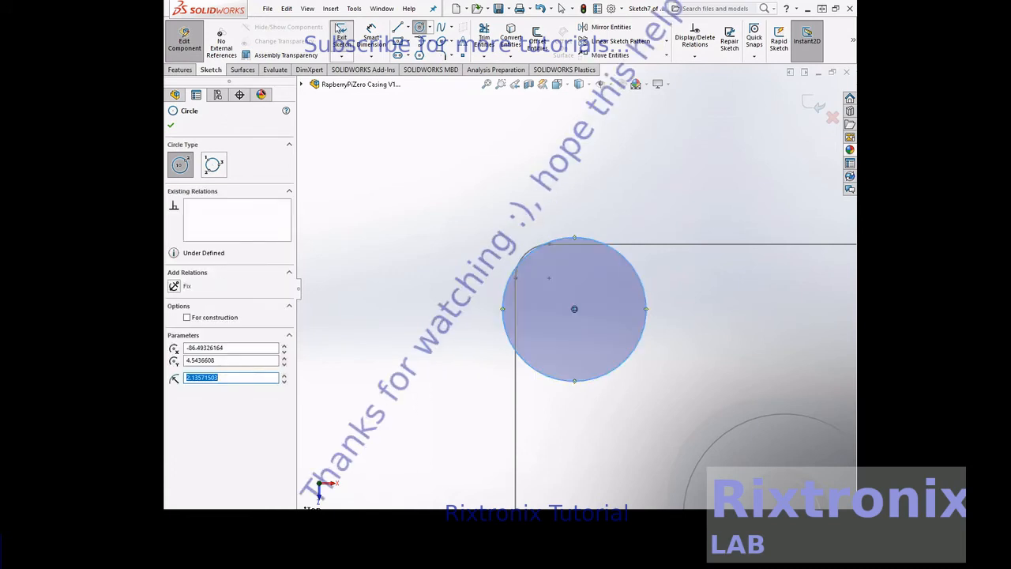
left_click(170, 129)
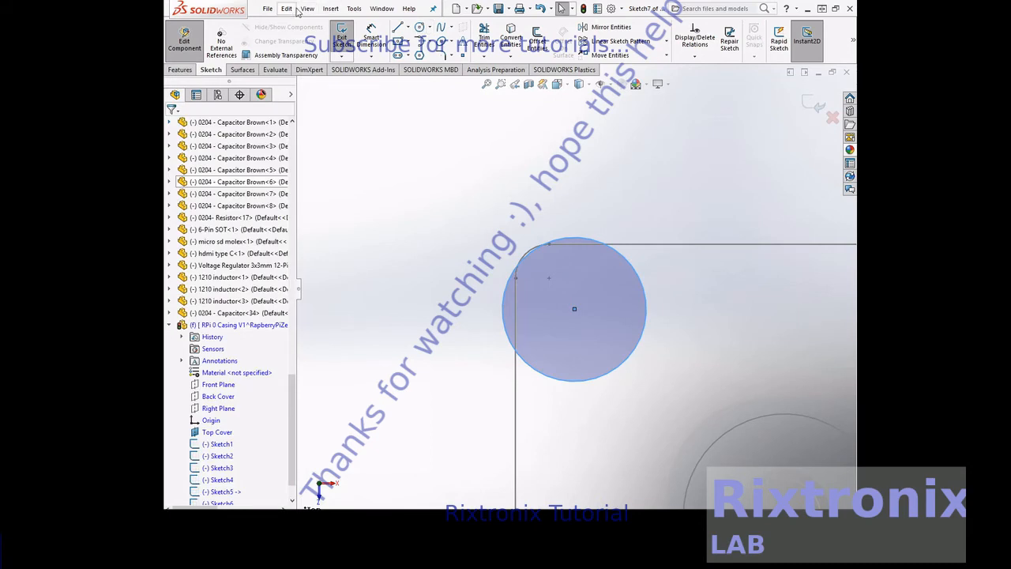
Step: Copy the corner circle for placement at the casing outline's upper-right corner
left_click(293, 8)
left_click(306, 96)
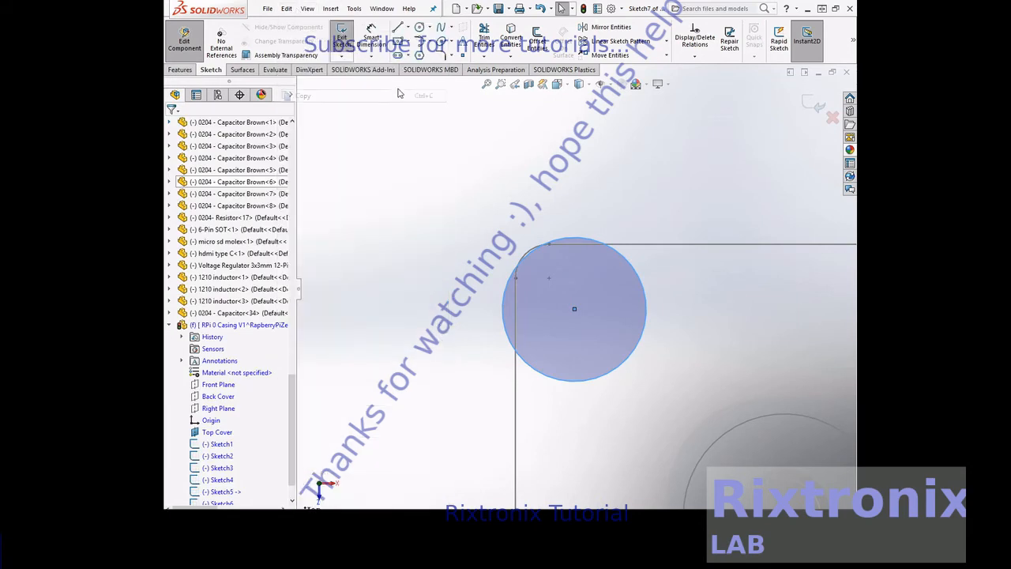
left_click(487, 84)
left_click(500, 83)
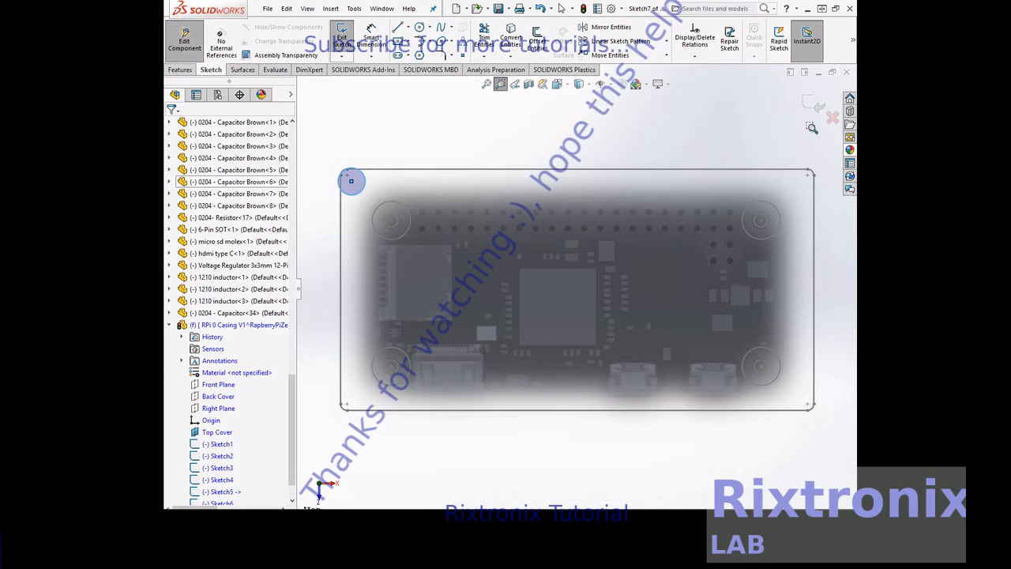
left_click_drag(773, 154, 840, 218)
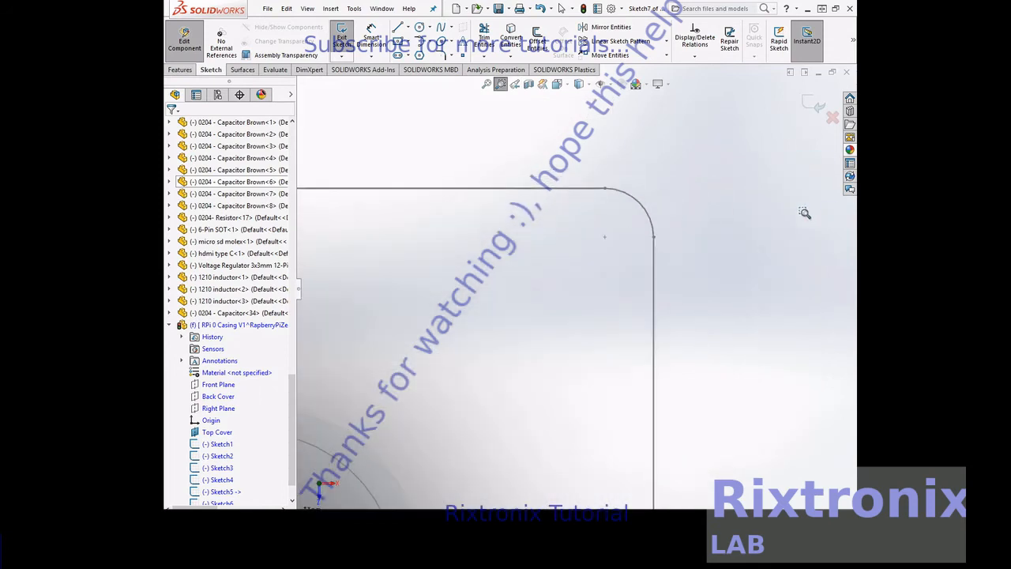